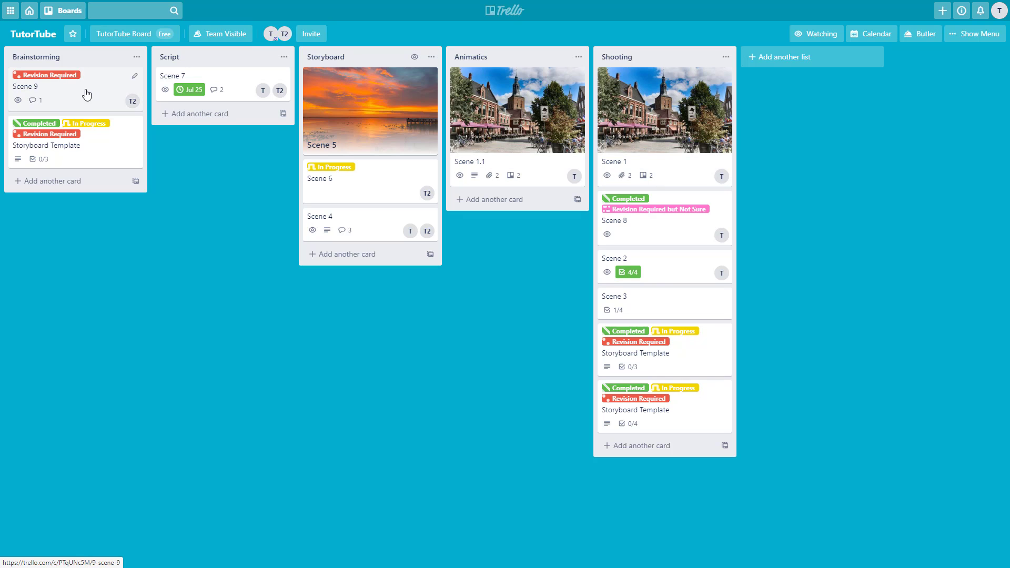
Open the Scene 9 card in the TutorTube board's Brainstorming list.
left_click(105, 90)
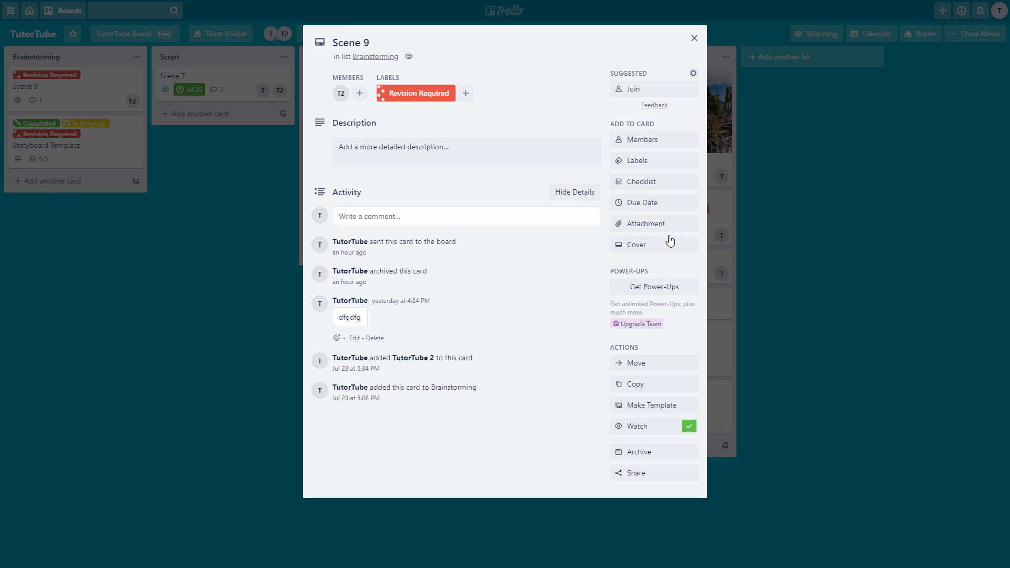
Copy the Scene 9 card's link from its Share popup, then close the card.
left_click(650, 473)
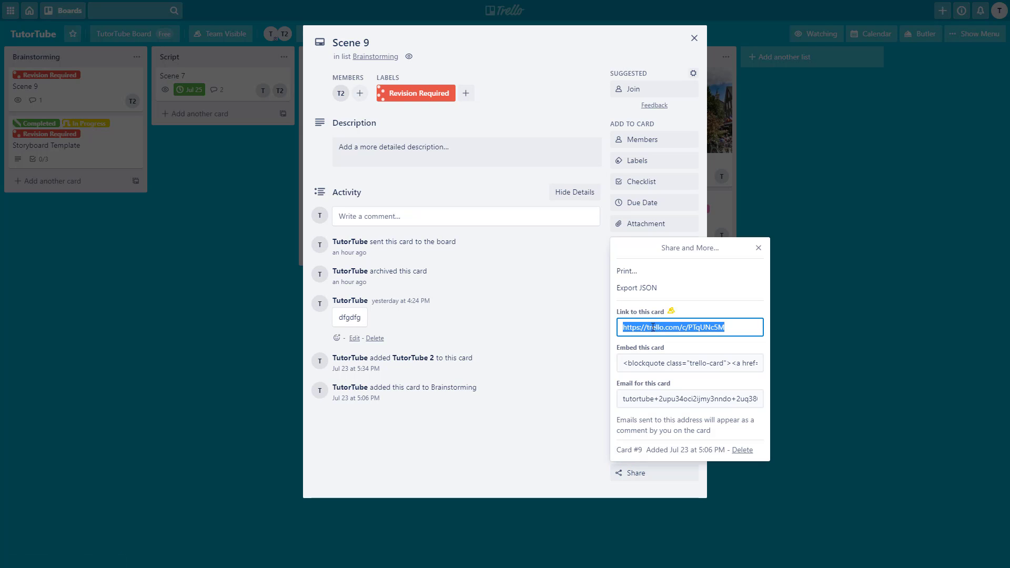
right_click(682, 330)
left_click(731, 341)
left_click(759, 248)
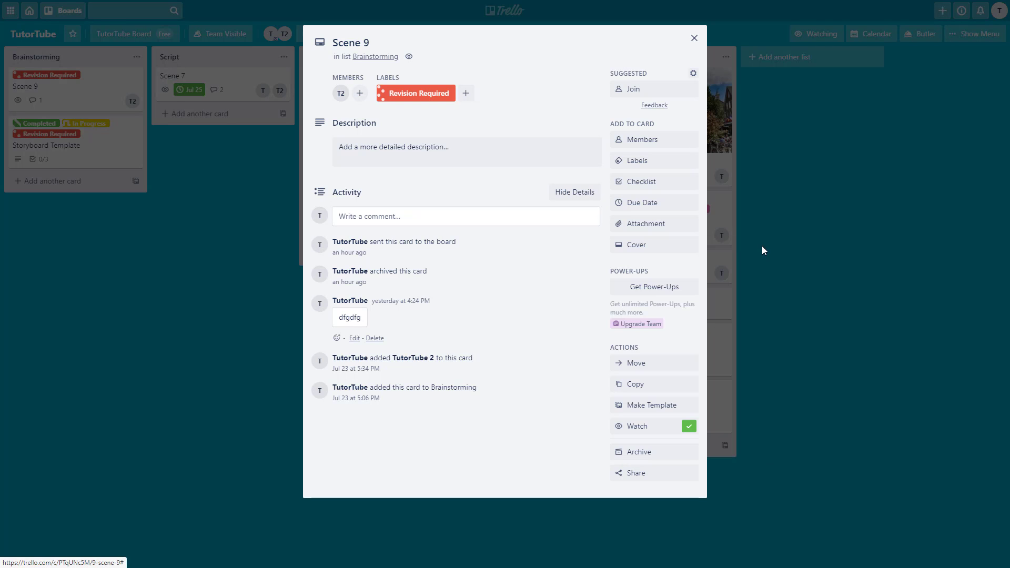
left_click(695, 38)
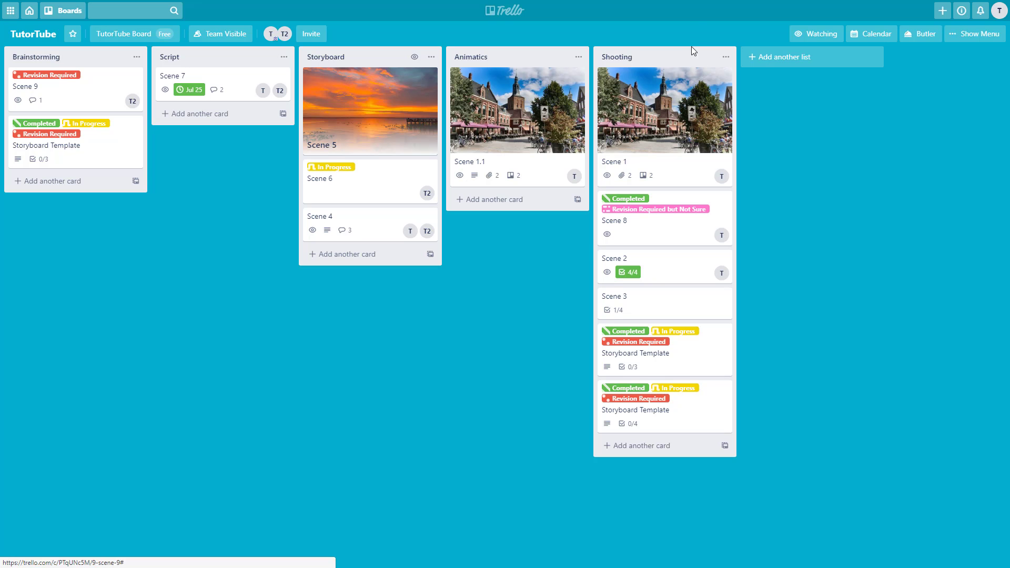
Paste the Scene 9 card link into Scene 1's description, save it, and test it.
left_click(674, 173)
left_click(355, 235)
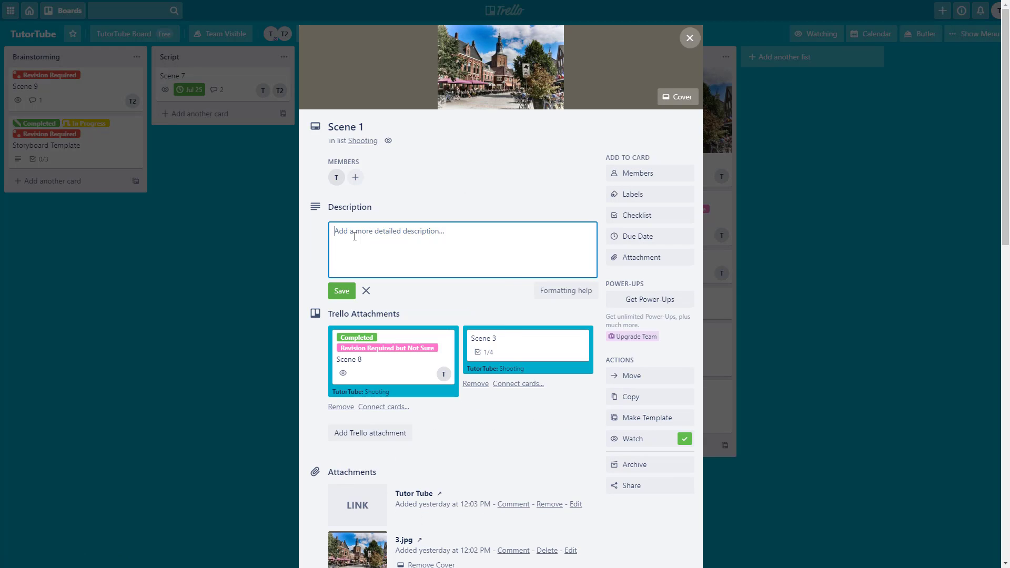
right_click(355, 236)
left_click(392, 339)
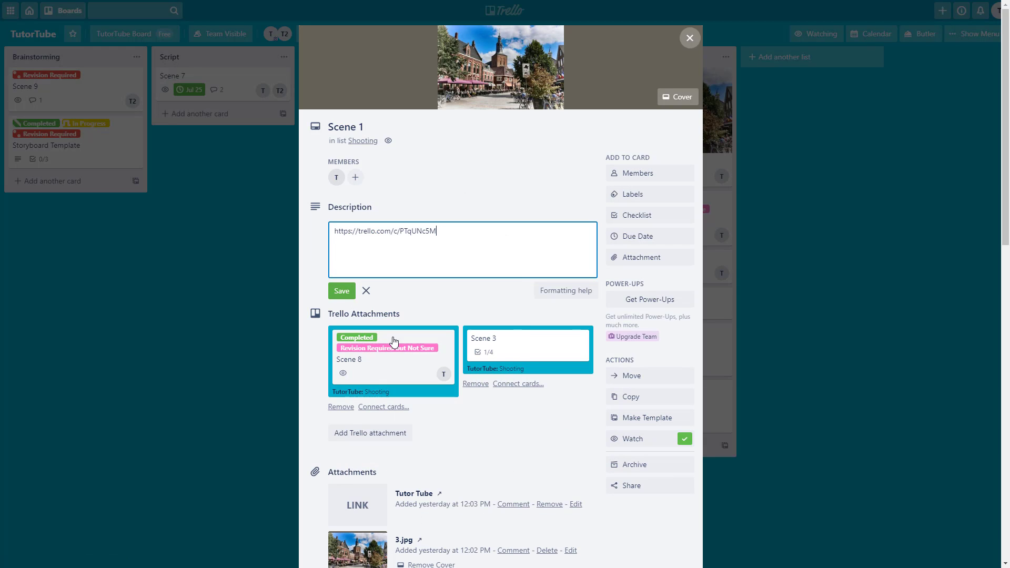
left_click(342, 292)
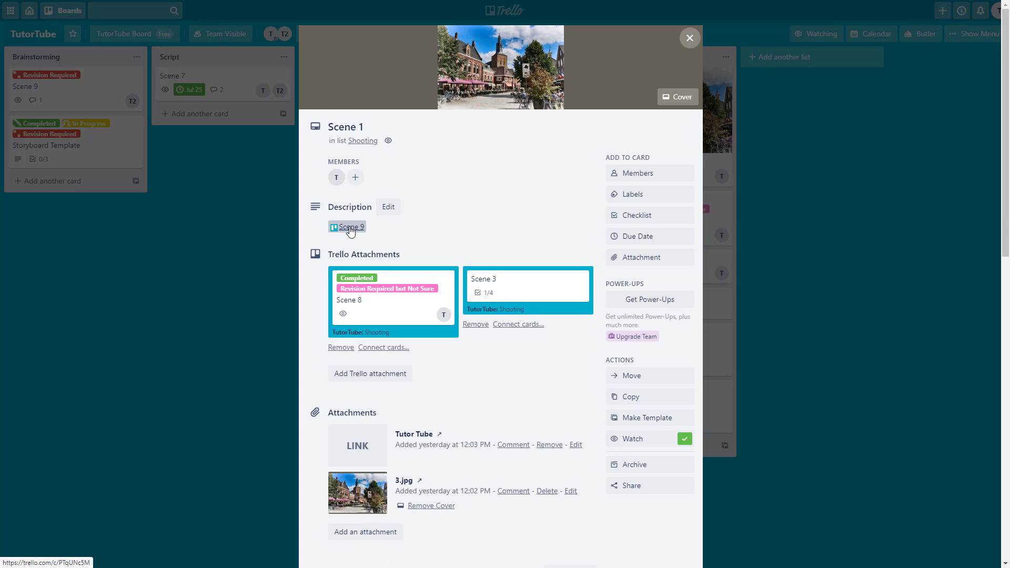
left_click(350, 228)
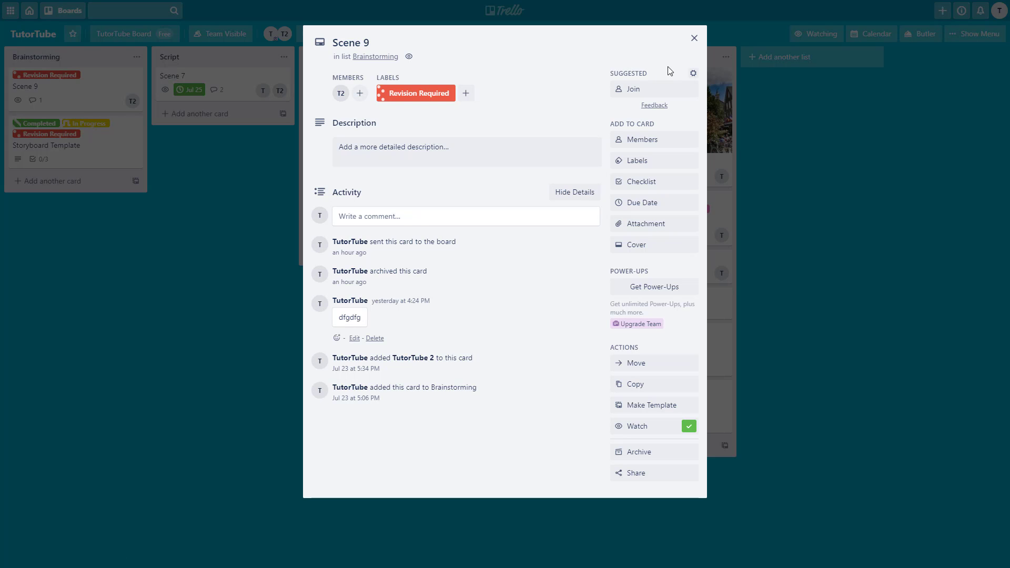
left_click(695, 39)
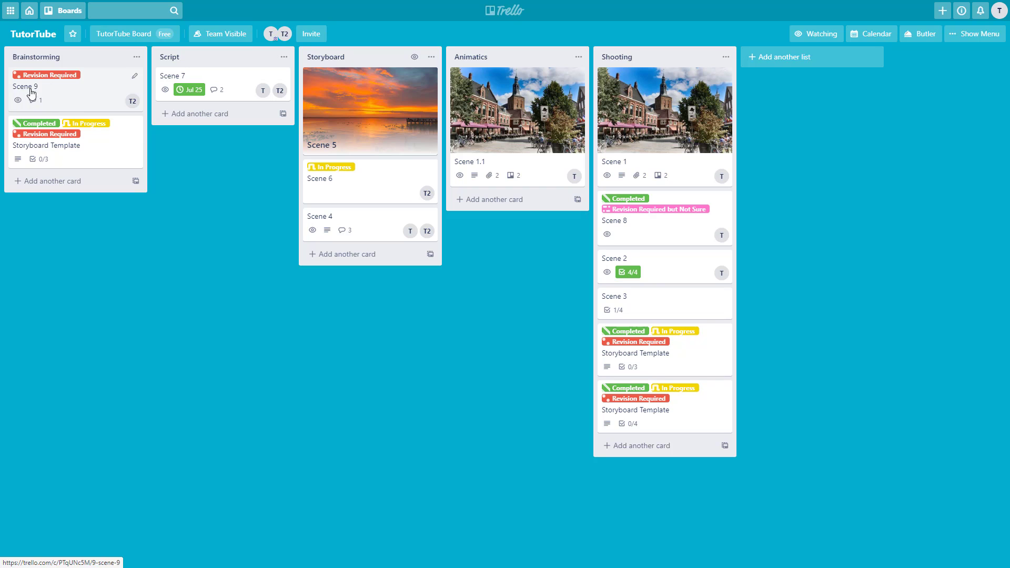
Reopen Scene 9, copy its card link from Share again, and close the card.
left_click(107, 84)
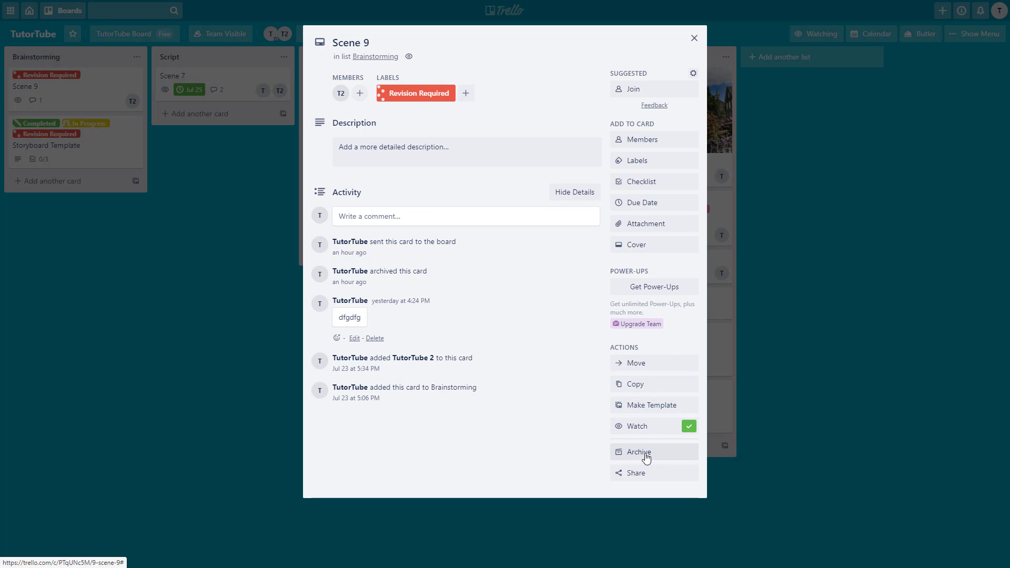
left_click(638, 473)
right_click(702, 329)
left_click(729, 346)
left_click(758, 248)
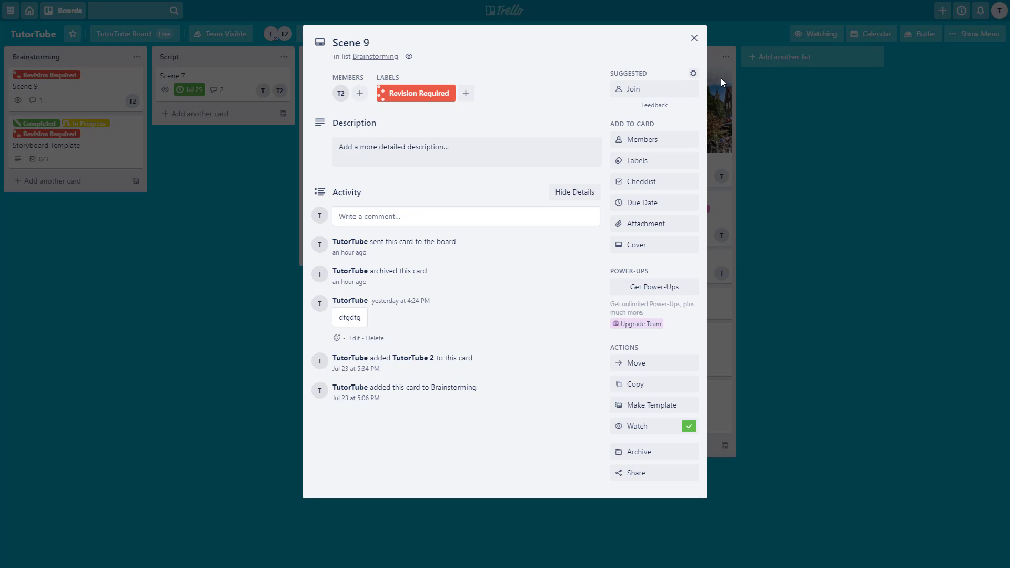
left_click(695, 38)
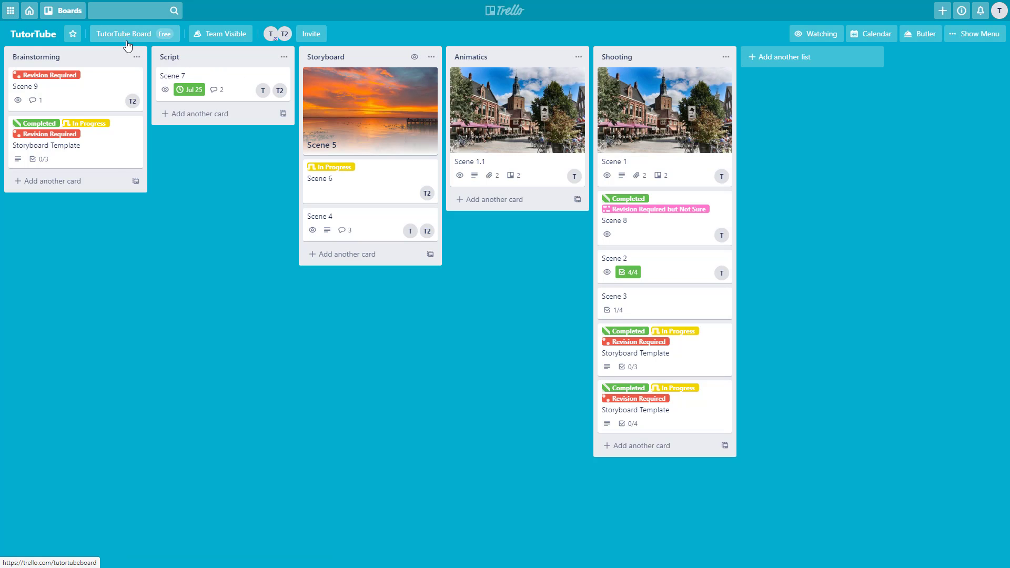
left_click(63, 11)
On Board 1, add a list 'Test' with a card 'Test', then open the card.
left_click(75, 239)
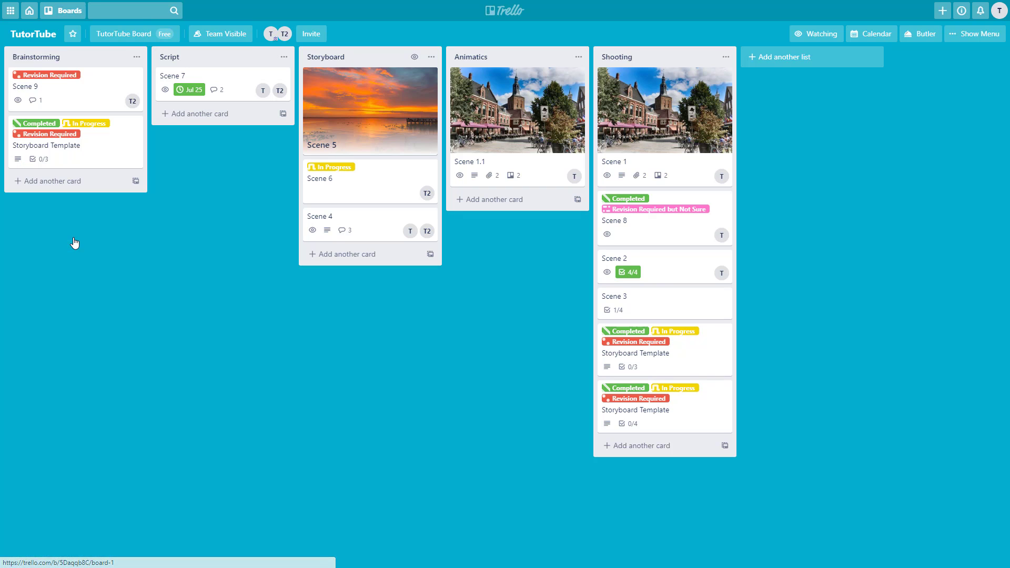
left_click(65, 67)
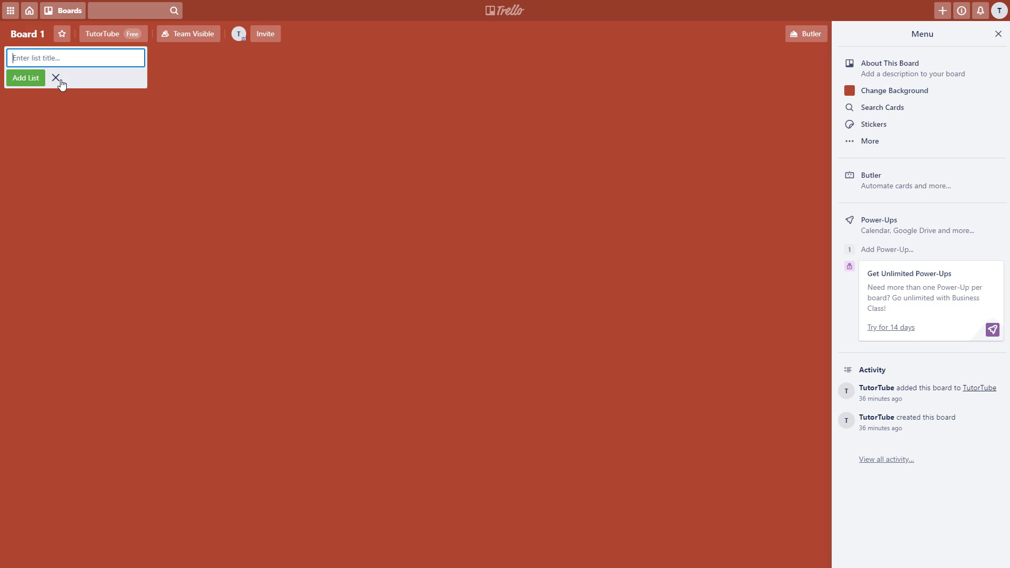
type("Test")
left_click(31, 78)
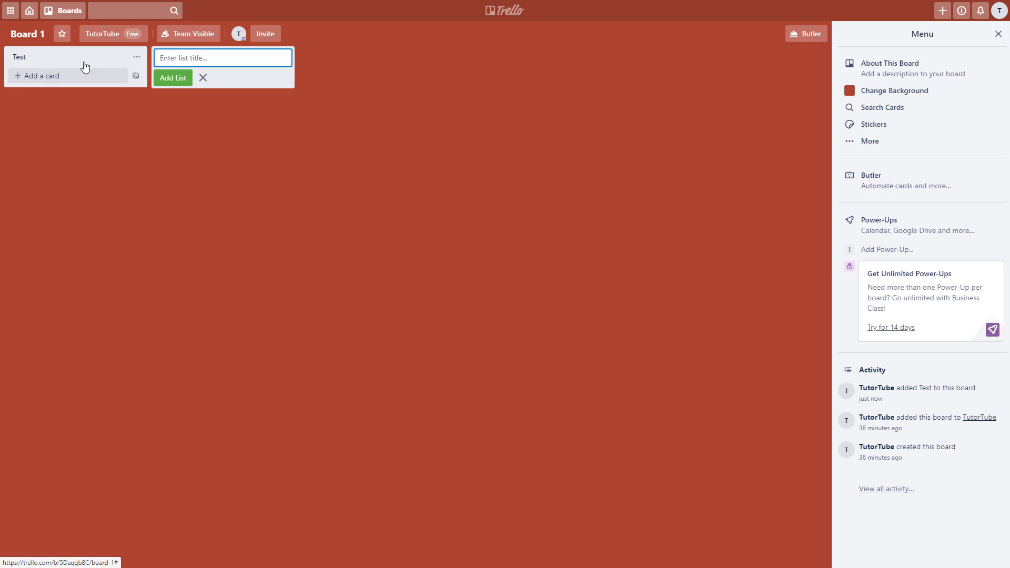
left_click(59, 78)
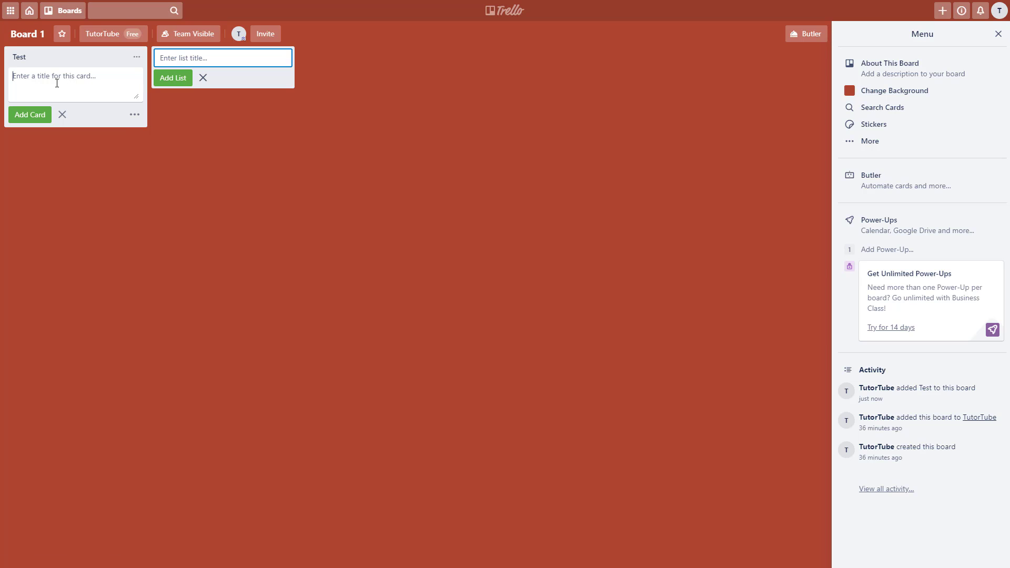
type("Test")
left_click(46, 115)
left_click(114, 78)
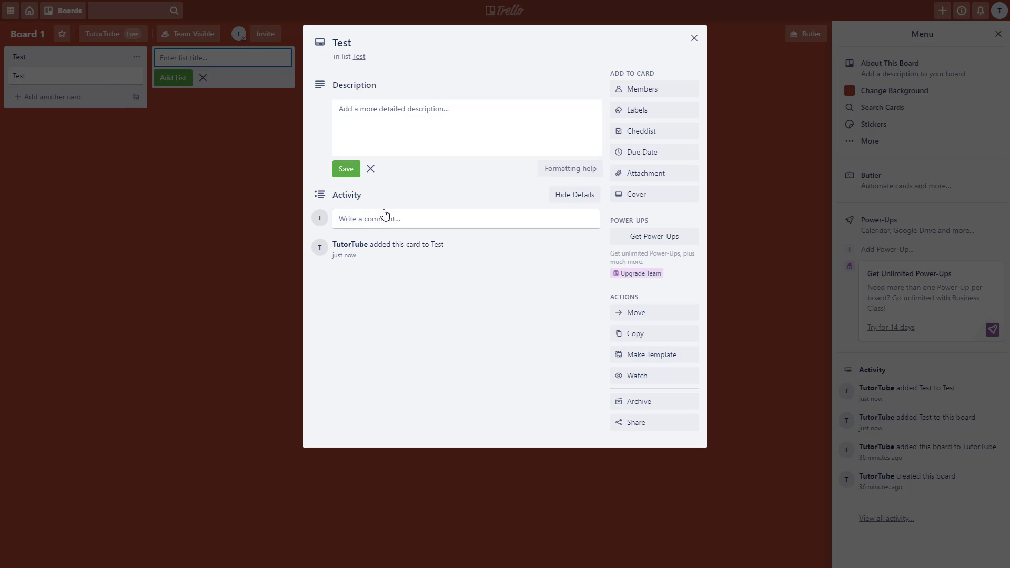
Paste the Scene 9 card link into the Test card's description and save it.
left_click(374, 119)
right_click(374, 118)
left_click(399, 221)
left_click(347, 169)
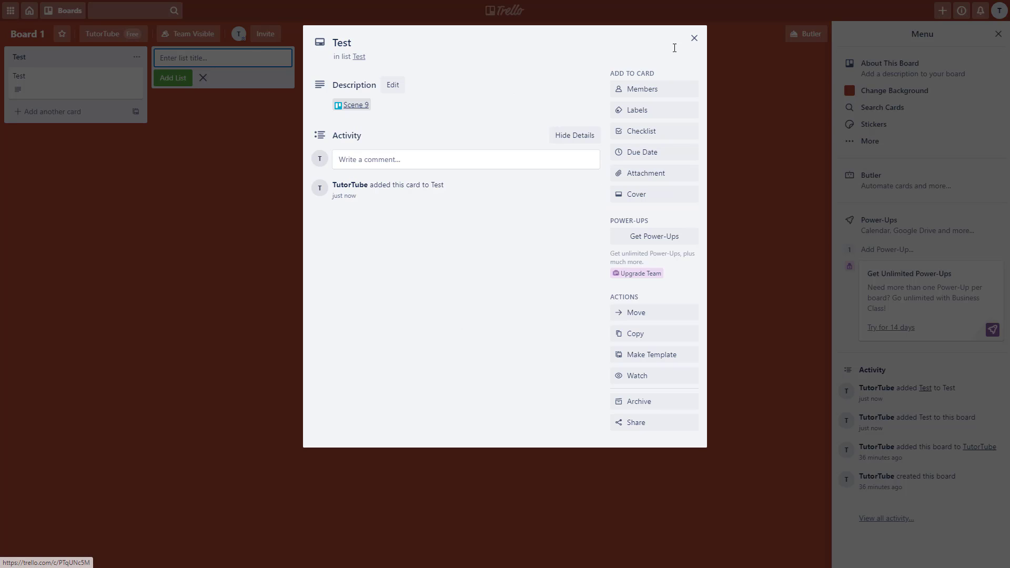
Follow the description's Scene 9 link, then return to Board 1 and reopen the Test card.
left_click(695, 38)
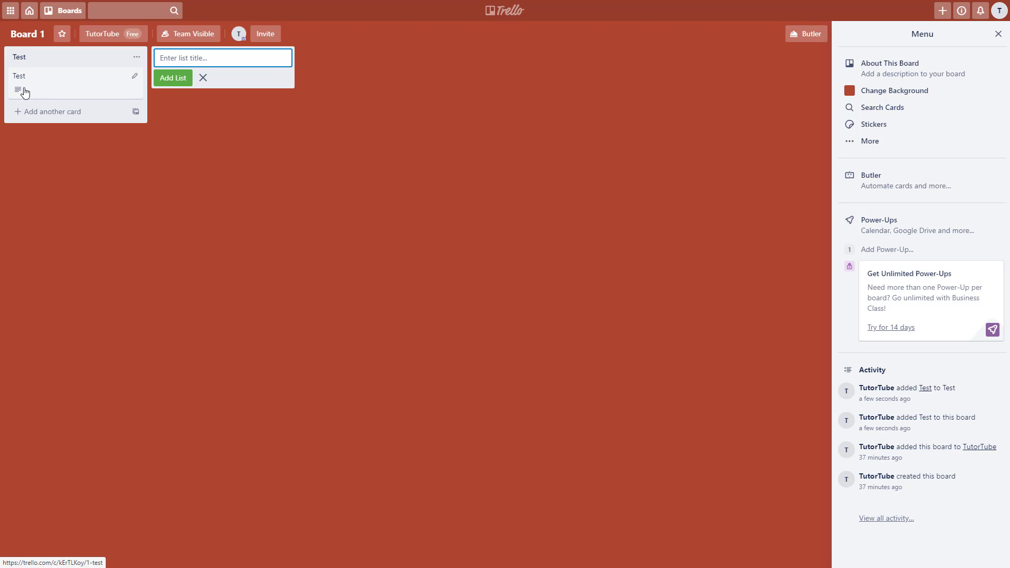
left_click(48, 93)
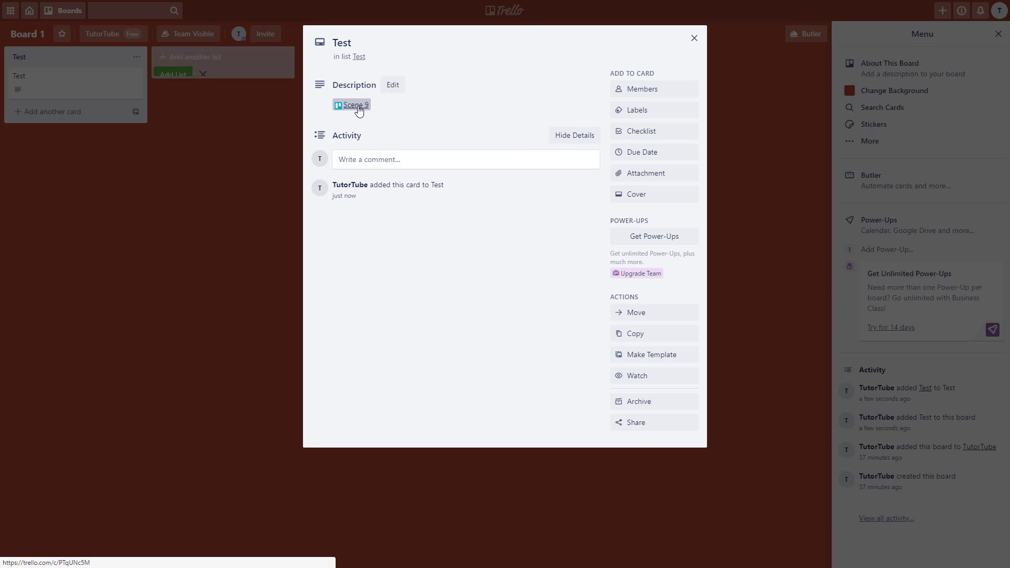
left_click(358, 107)
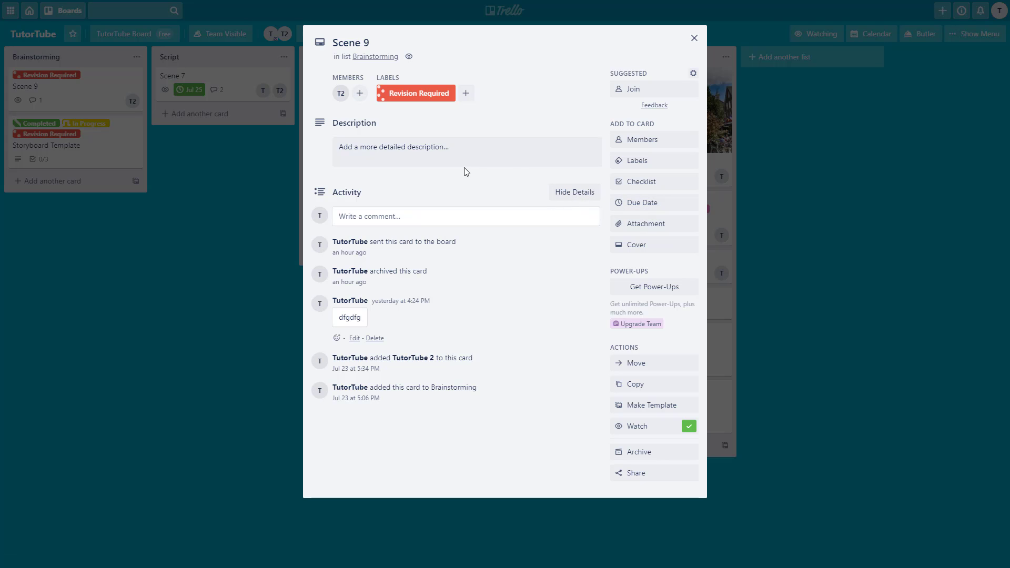
left_click(694, 38)
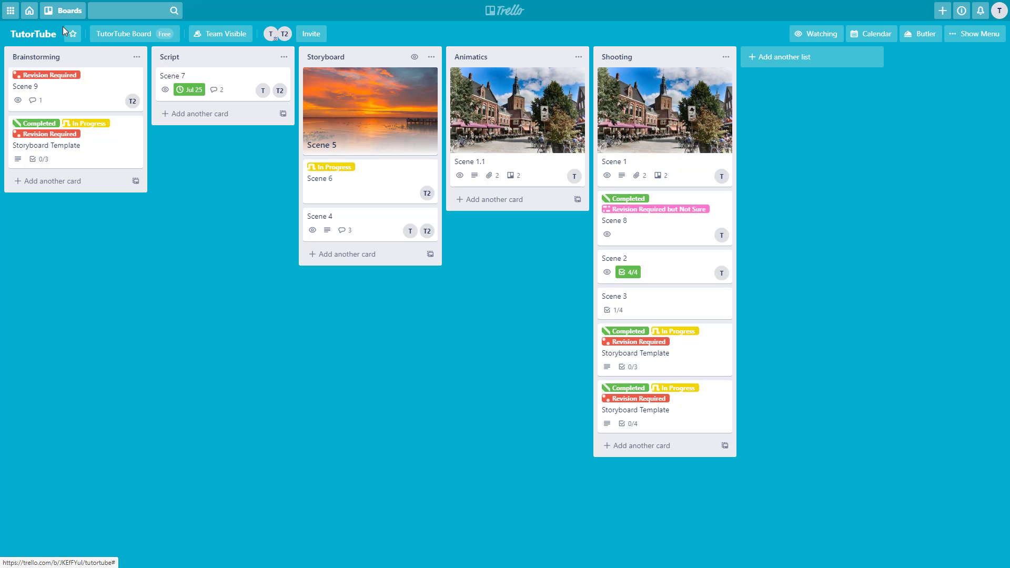
left_click(63, 12)
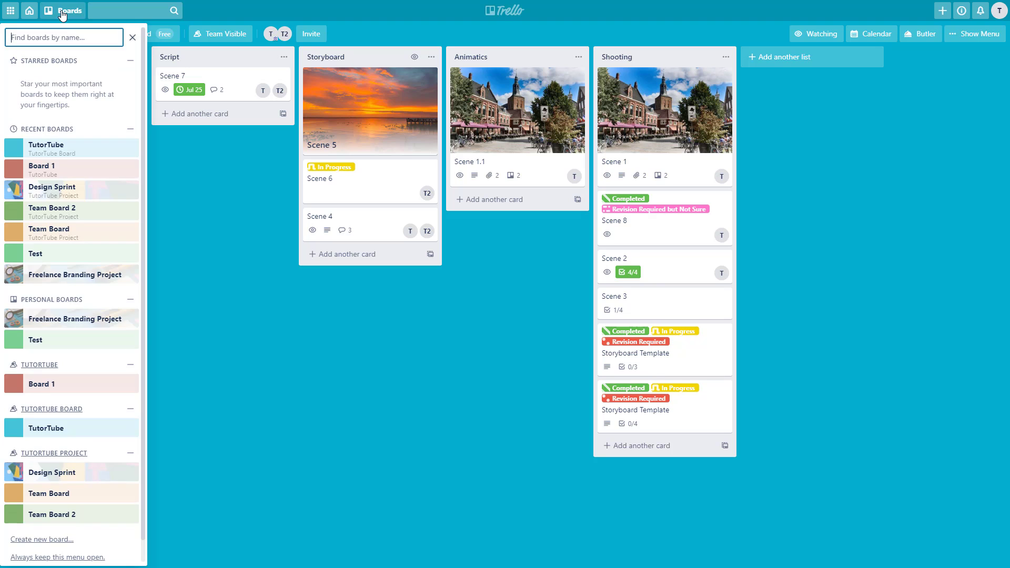
left_click(84, 171)
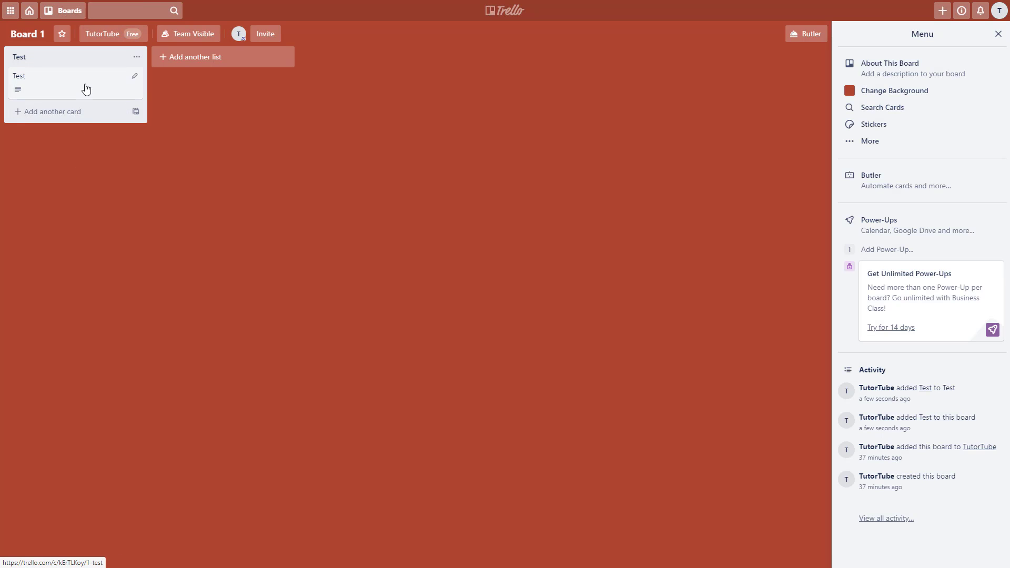
left_click(85, 86)
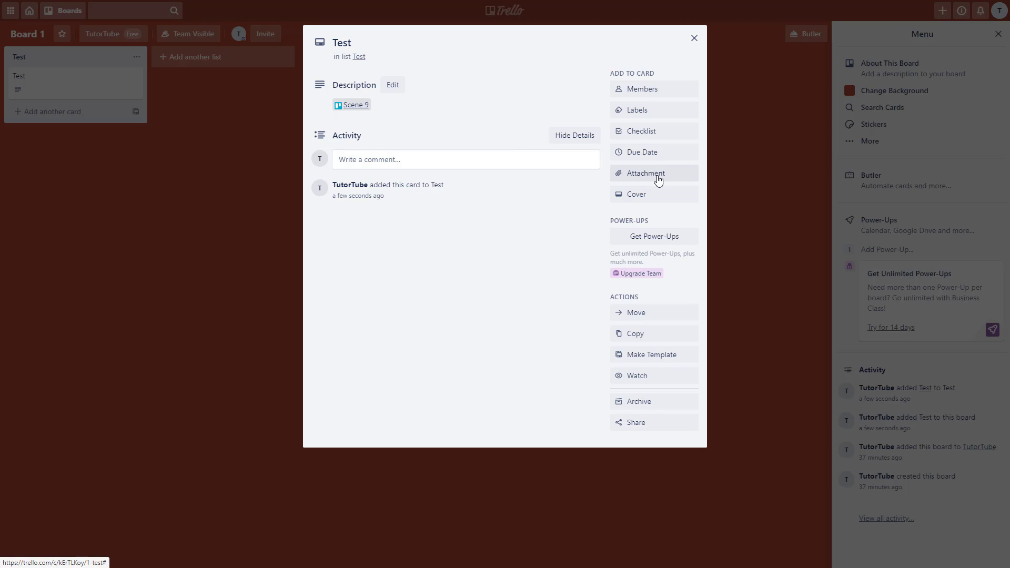
Attach the TutorTube board to the Test card as a Trello attachment.
left_click(657, 178)
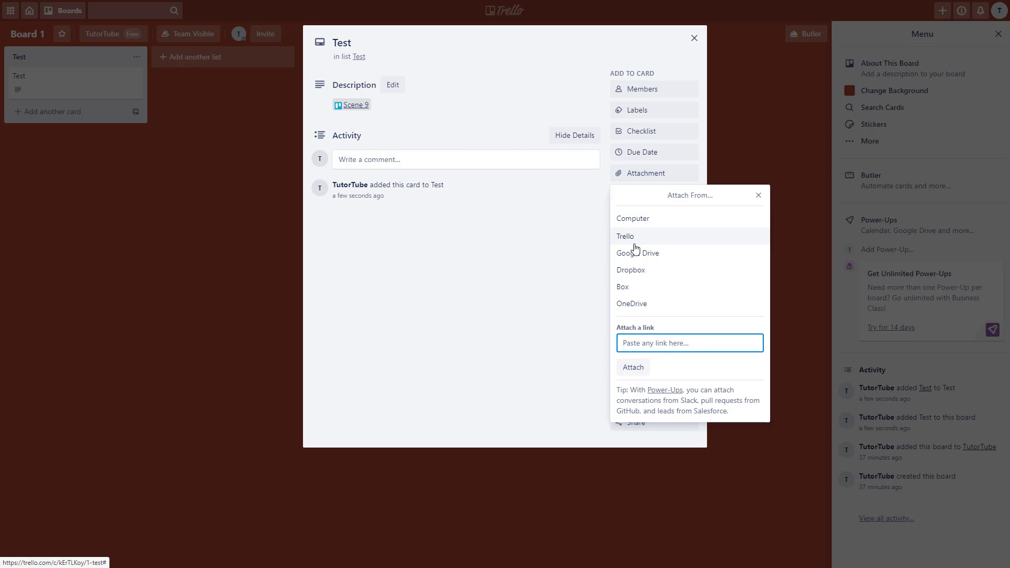
left_click(633, 241)
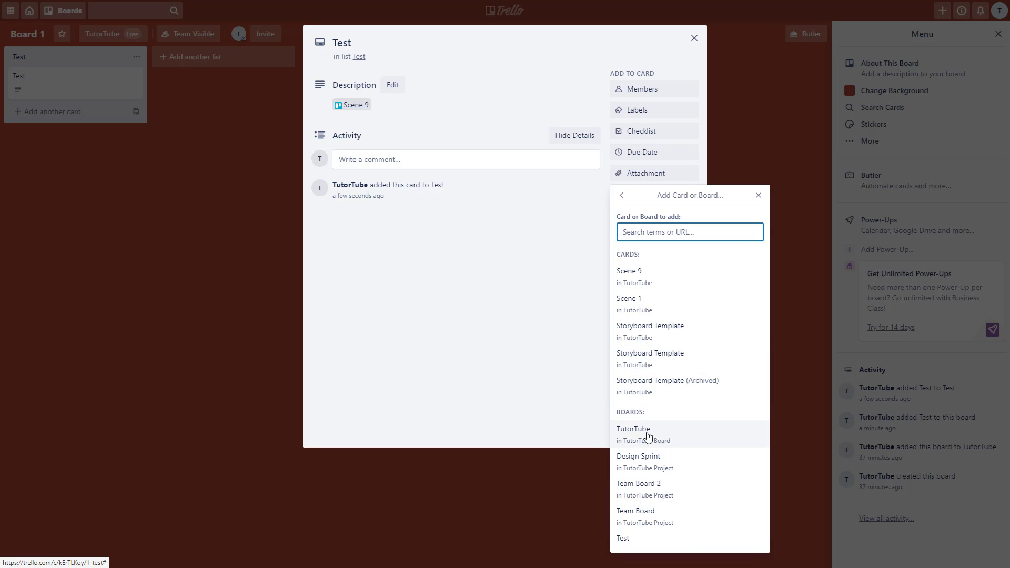
left_click(667, 445)
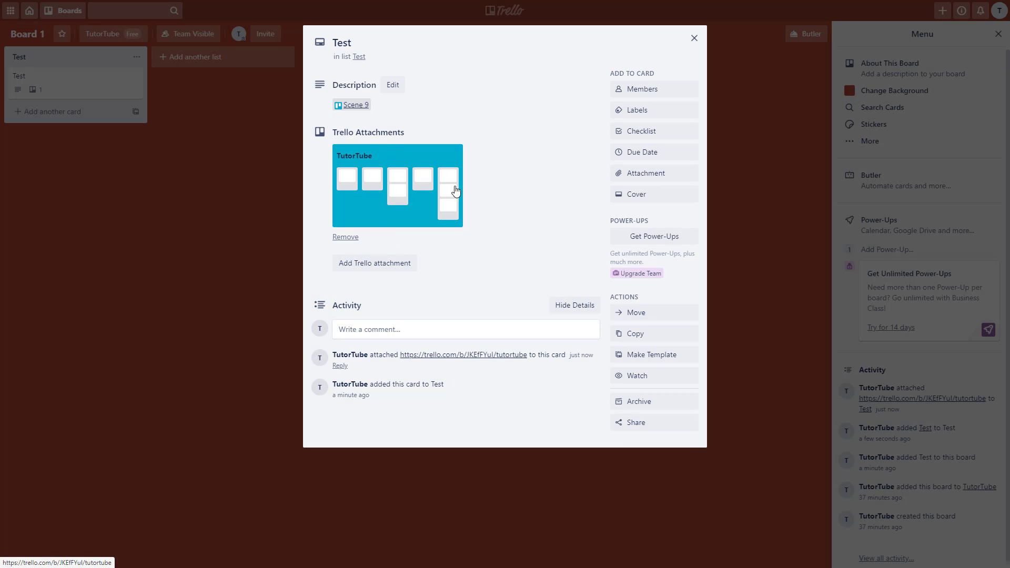
Search 'scene 3' and attach the Scene 3 card from TutorTube to the Test card.
left_click(657, 174)
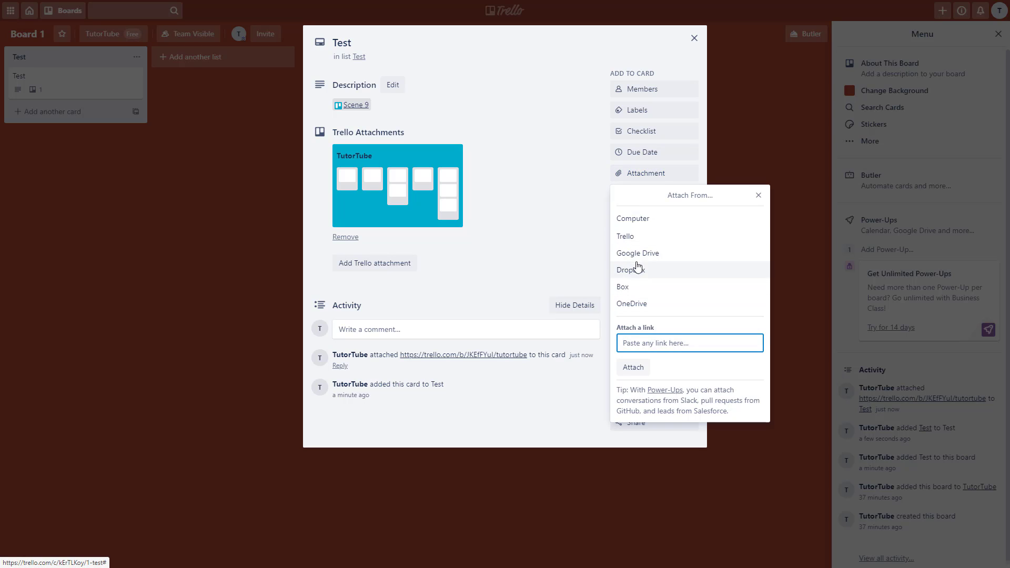
left_click(637, 237)
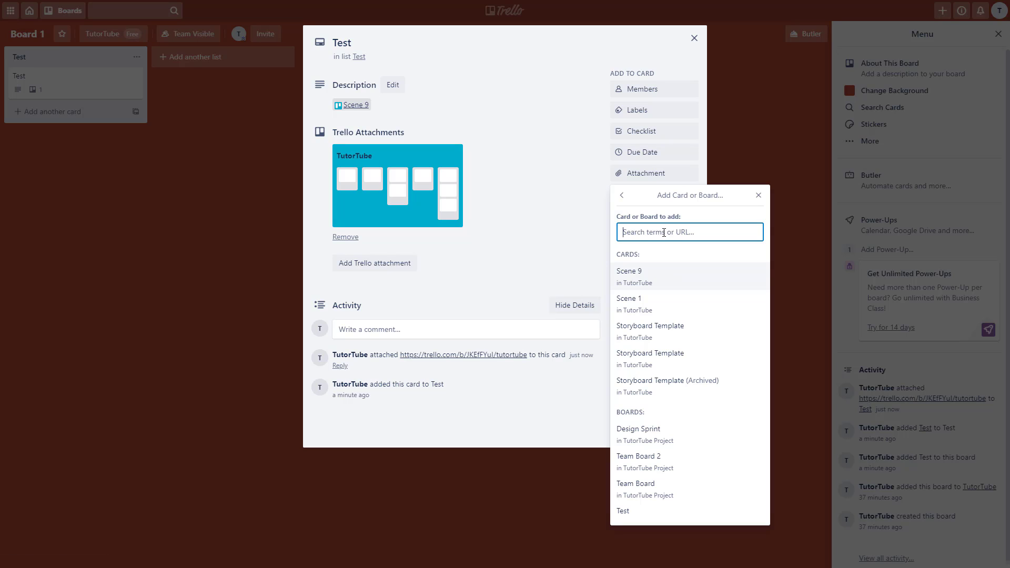
type("sec")
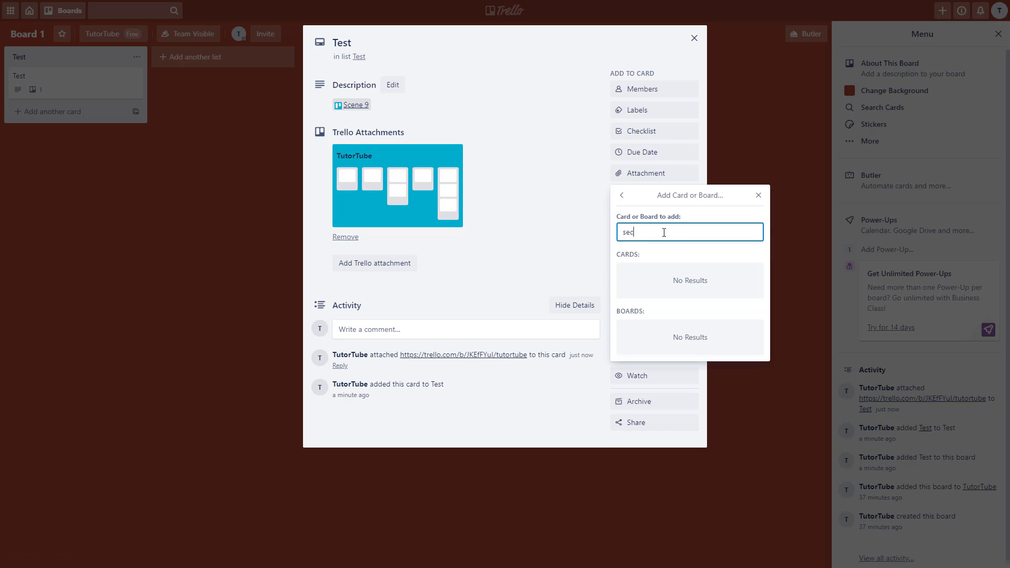
key("BackSpace")
type("ce")
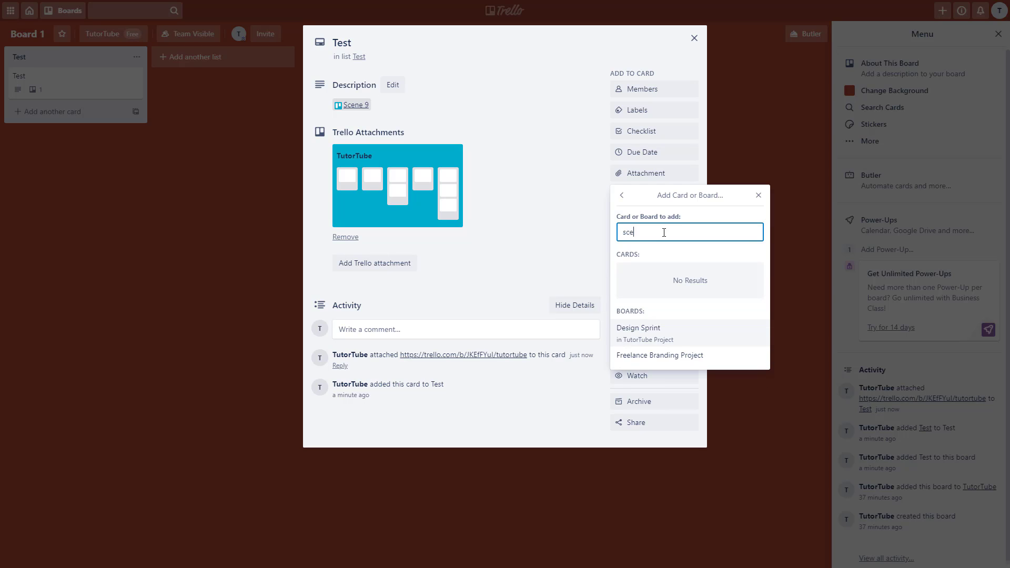
type("ne 3")
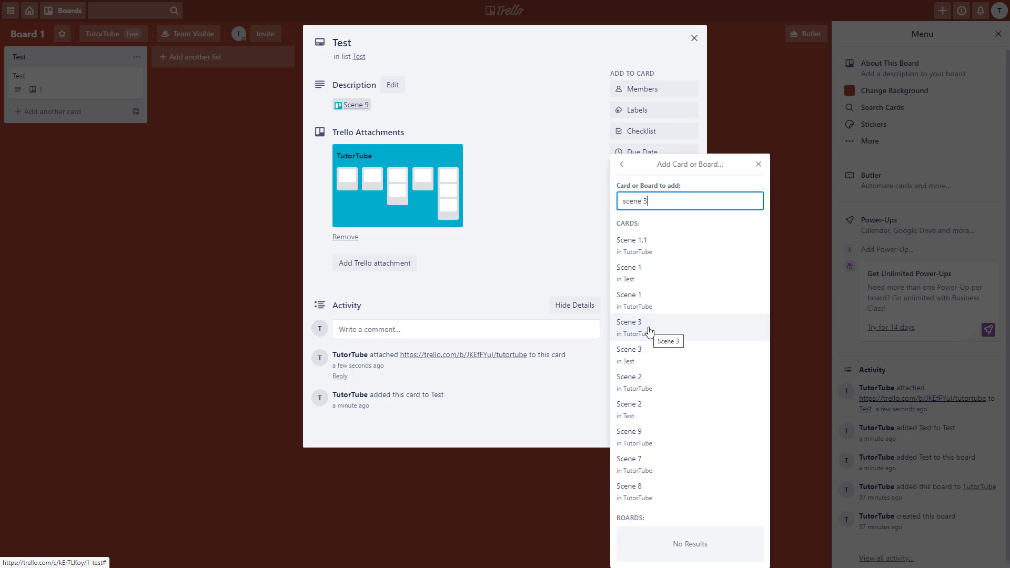
left_click(650, 331)
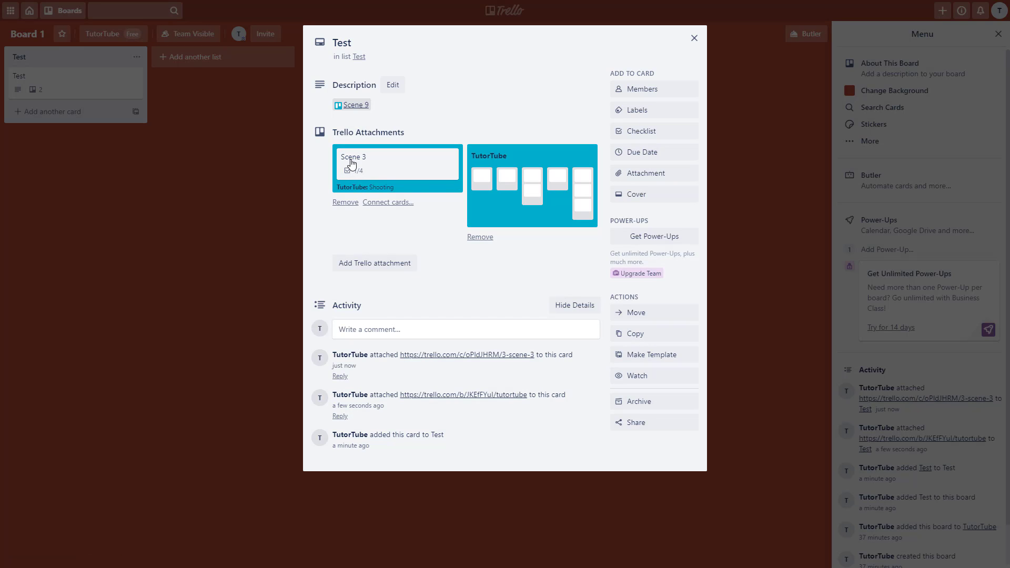
left_click(552, 176)
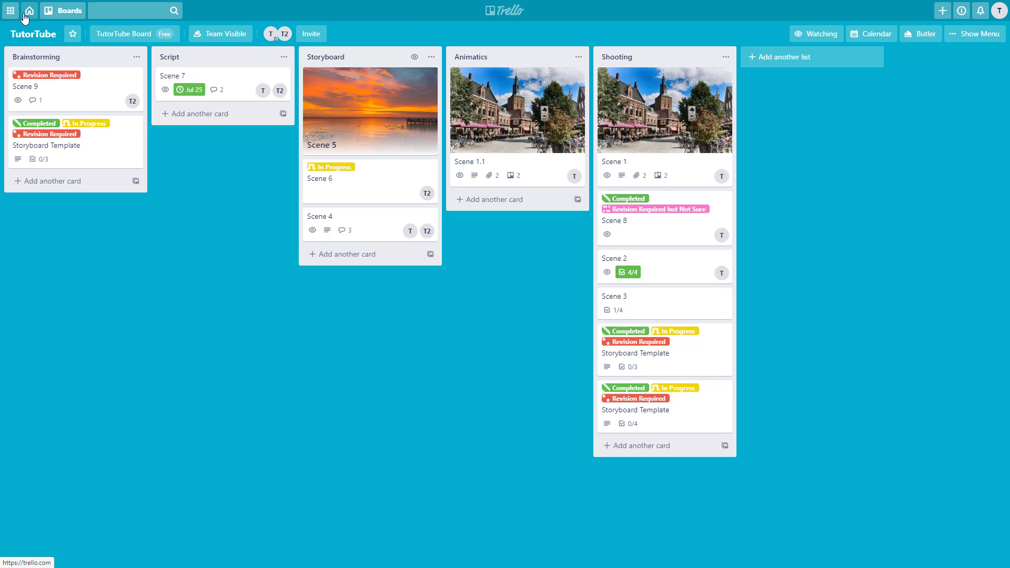
left_click(63, 10)
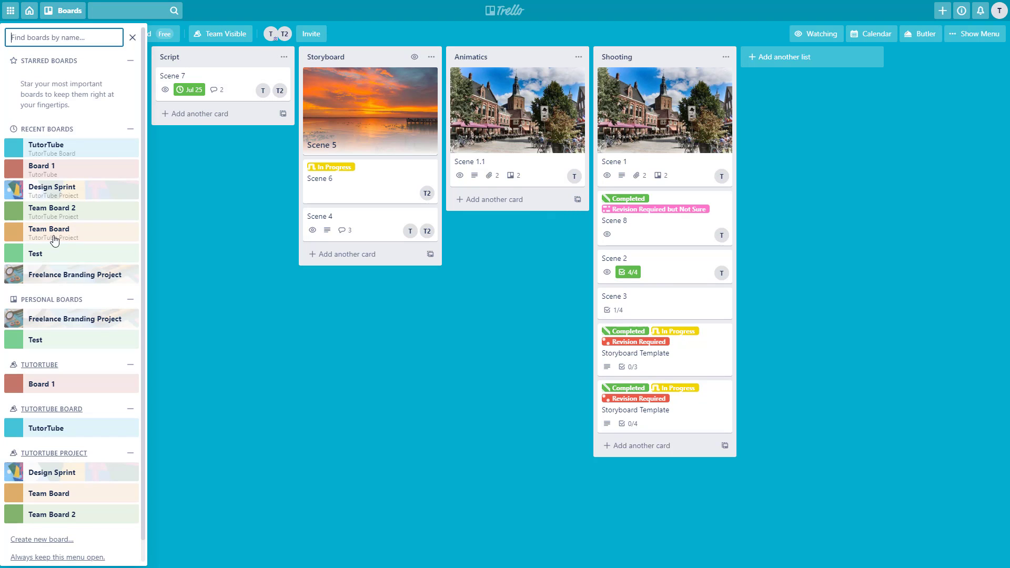
left_click(60, 169)
left_click(92, 96)
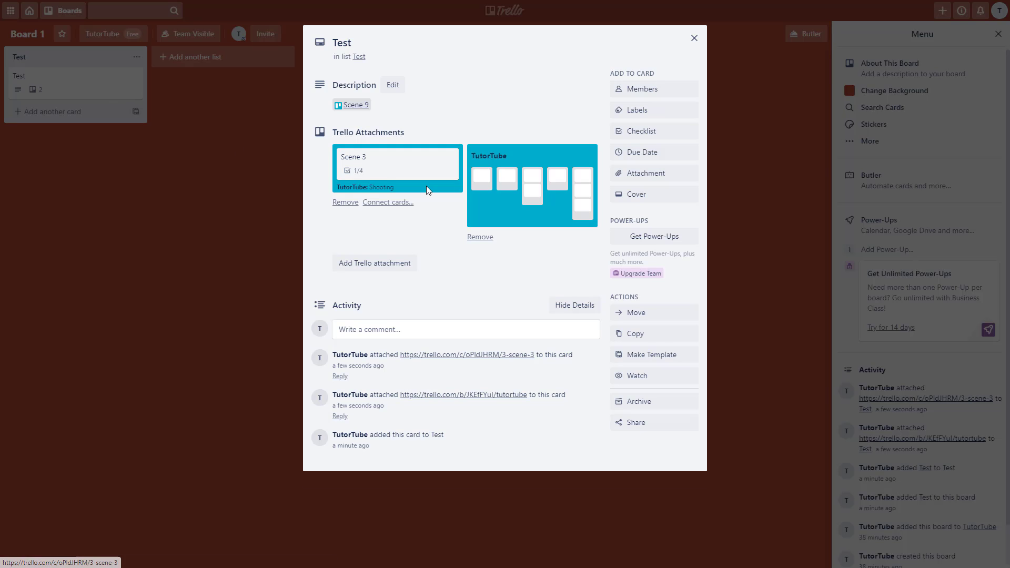
left_click(412, 174)
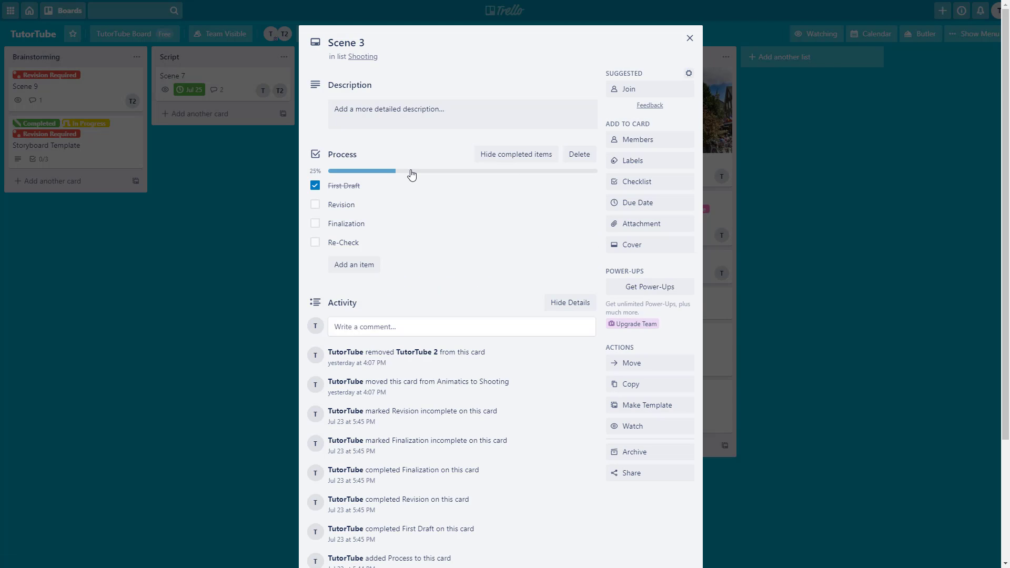
left_click(690, 38)
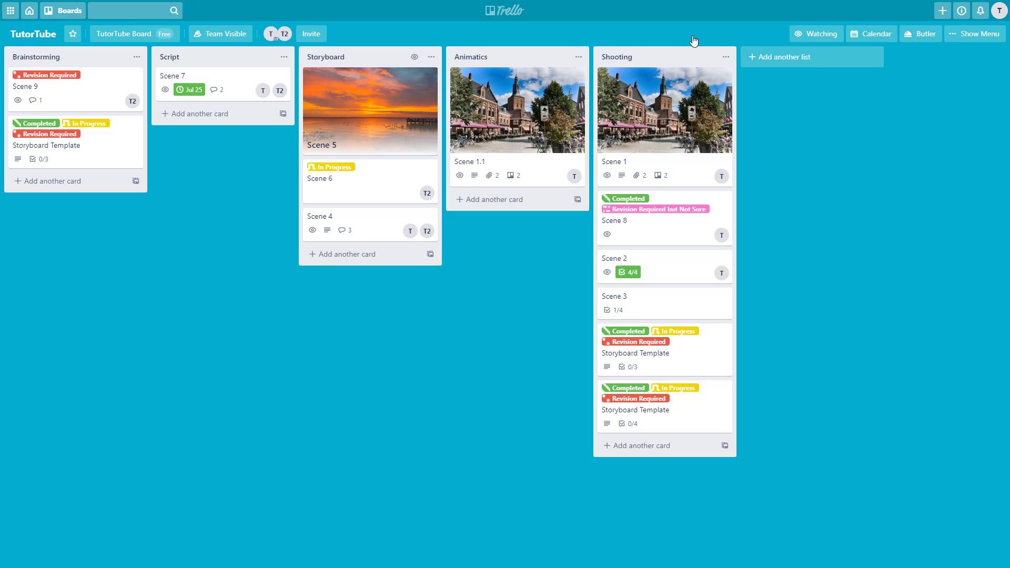
Copy the 'Link to this board' URL from the TutorTube board menu's More section.
left_click(964, 35)
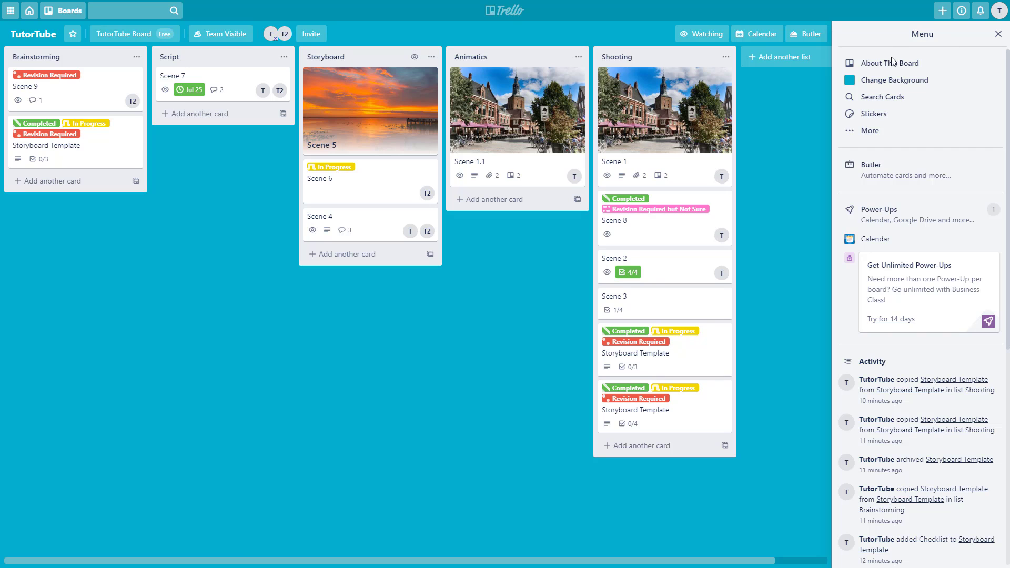
left_click(870, 132)
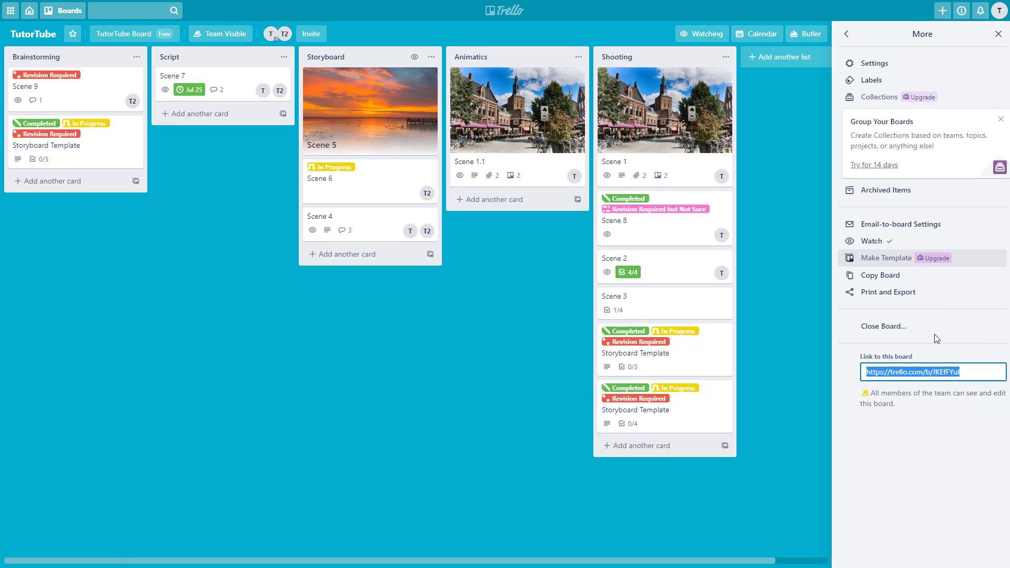
right_click(919, 371)
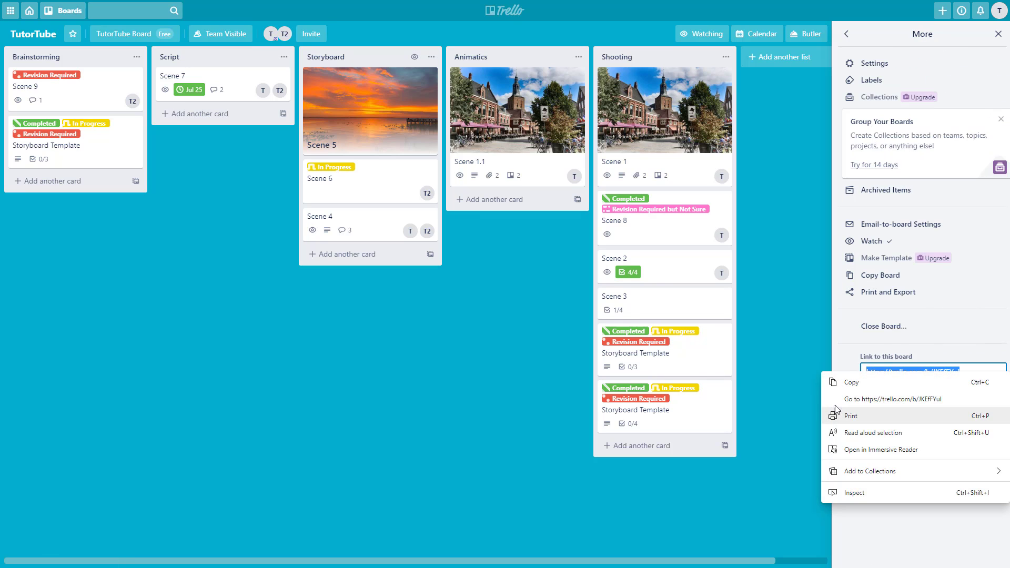
left_click(848, 383)
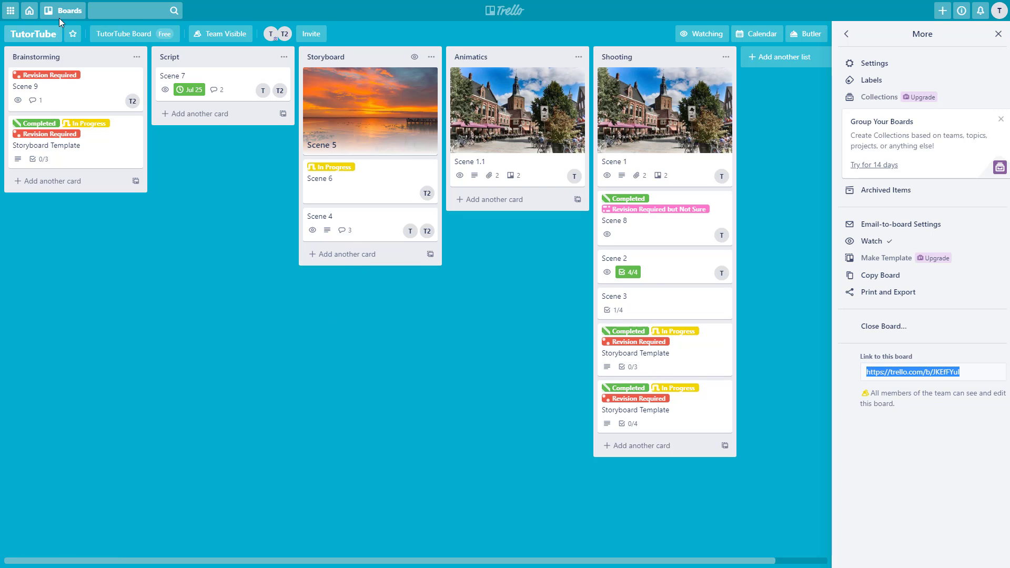
left_click(62, 12)
On Board 1, add a list 'dfg' with a card 'Test 2', then open the card.
left_click(64, 166)
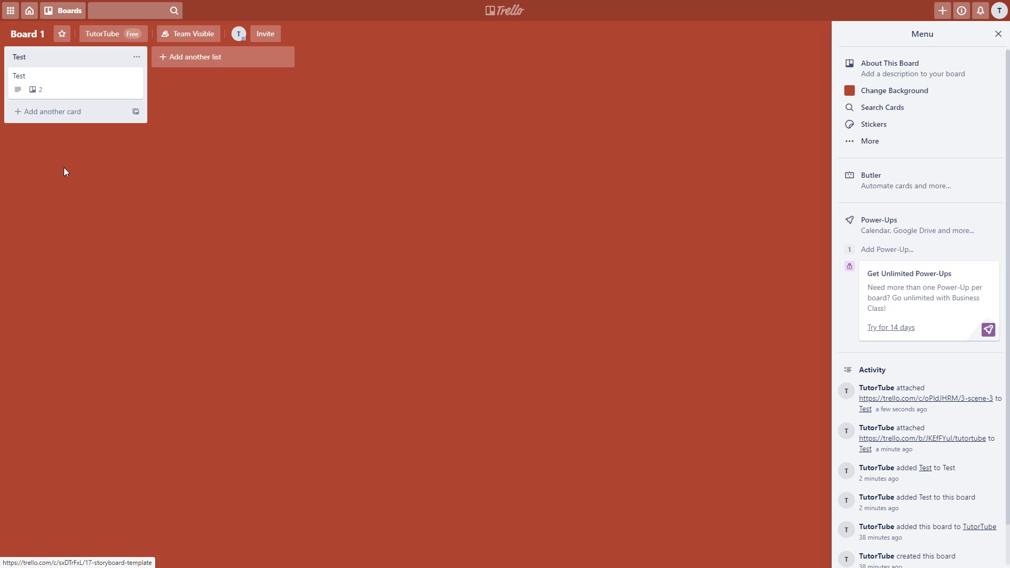
left_click(228, 61)
type("dfg")
key("Return")
left_click(205, 78)
type("Test 2")
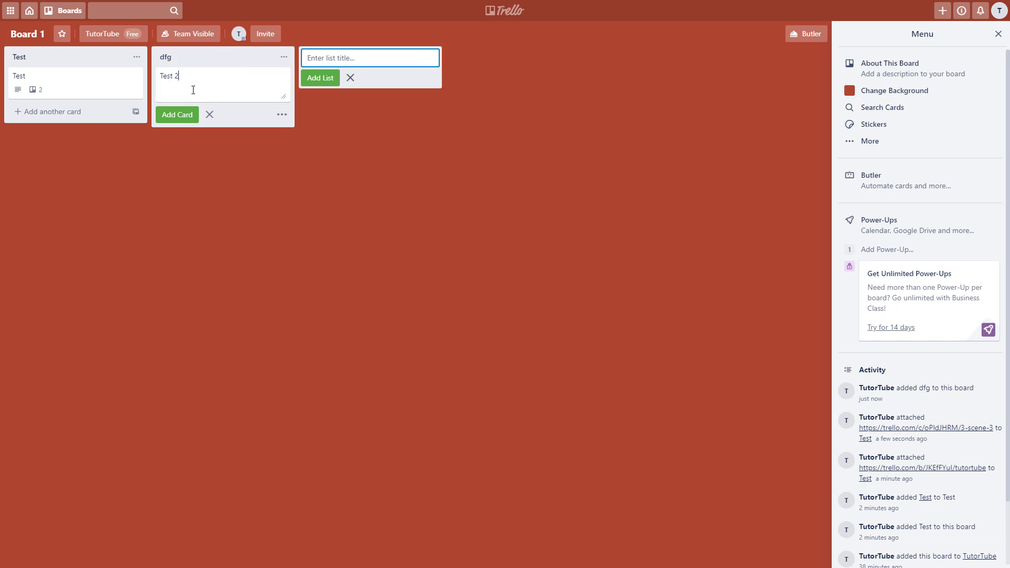
left_click(177, 114)
left_click(193, 75)
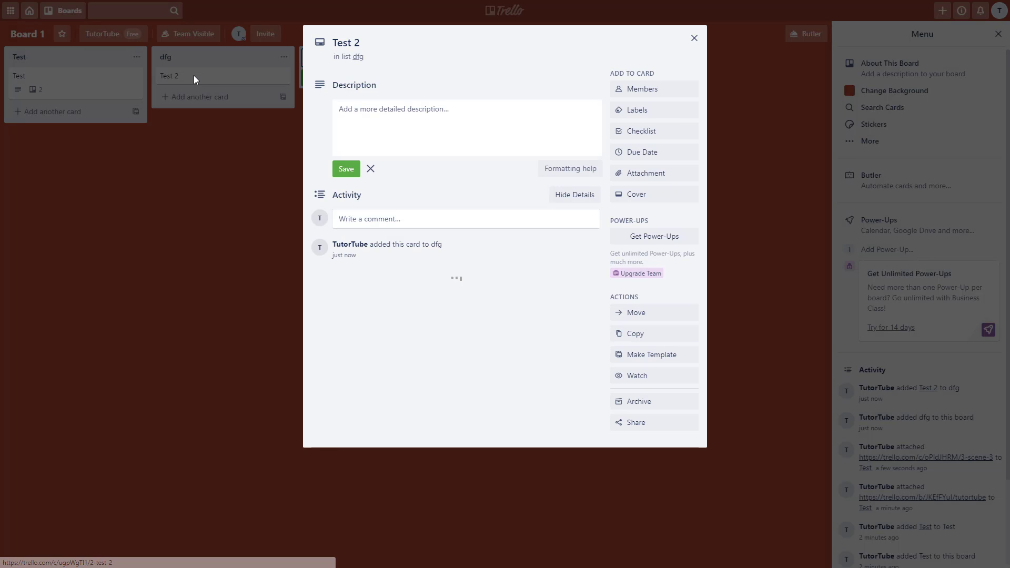
Paste the TutorTube board link into Test 2's description, save it, and into a new comment.
left_click(457, 114)
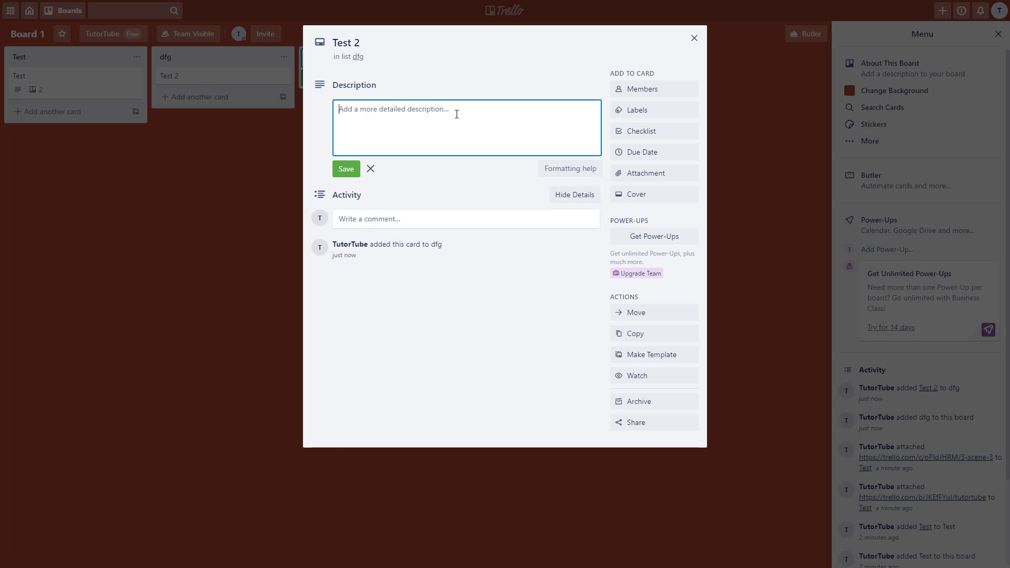
key("ctrl+v")
left_click(346, 169)
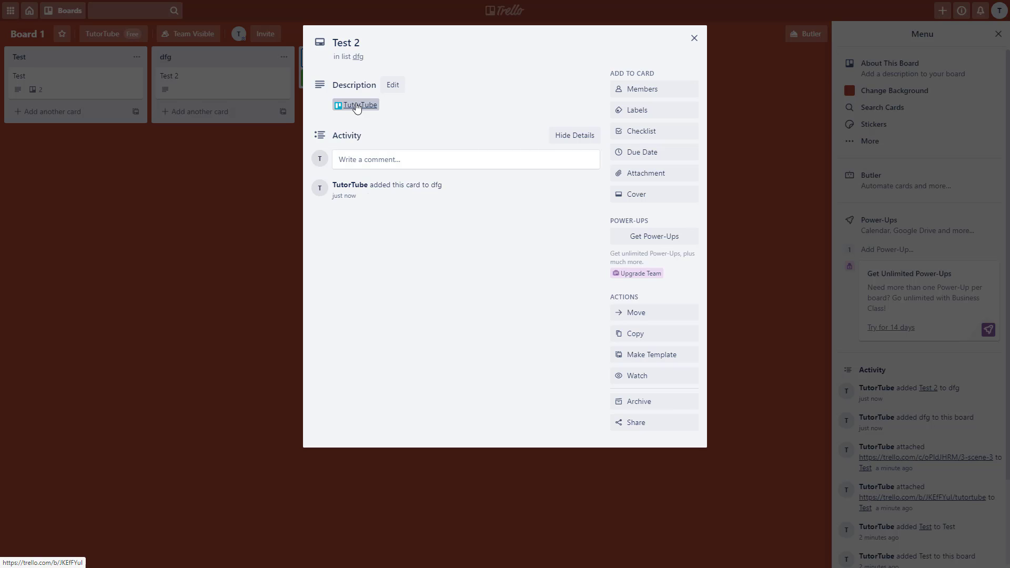
left_click(389, 158)
key("ctrl+v")
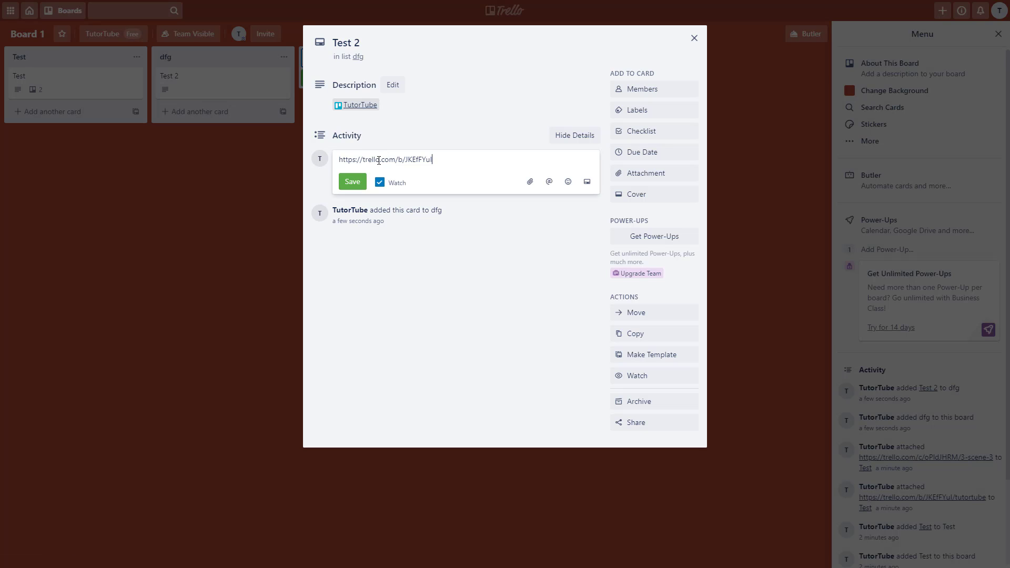
Post the link-only comment, then a comment 'Can you check this out please' with the board link.
left_click(352, 182)
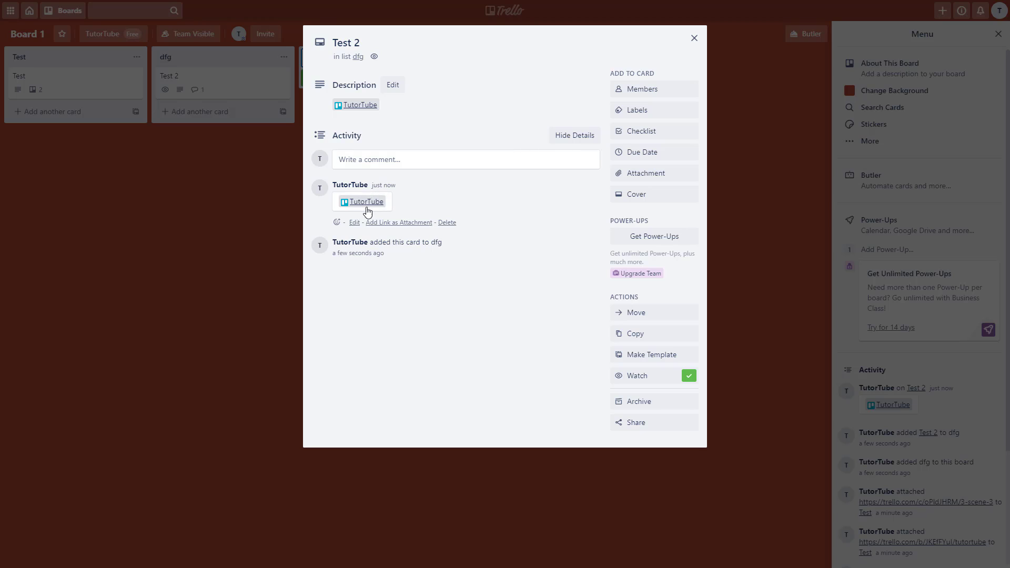
left_click(367, 162)
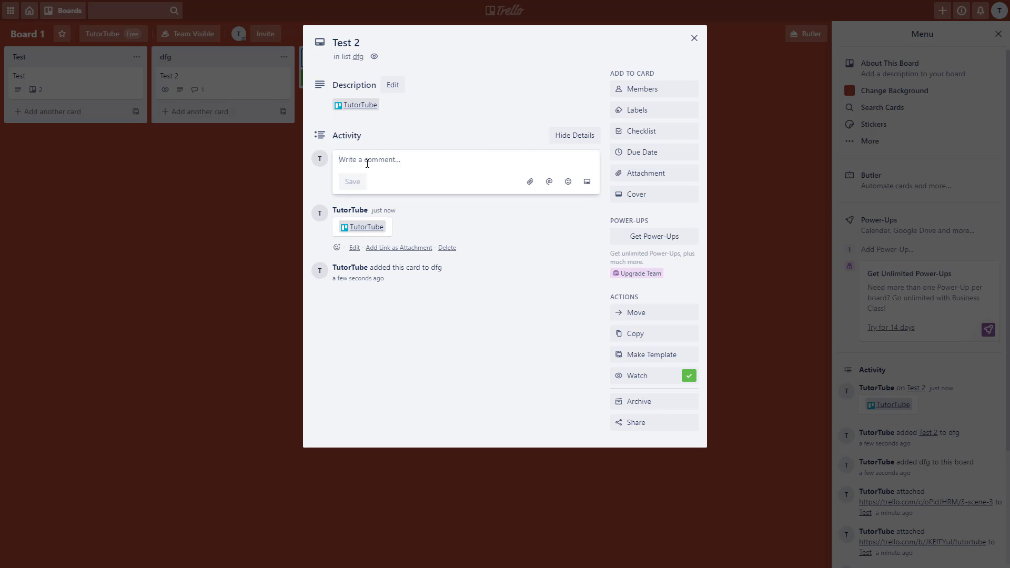
type("Can you check tyhi")
key("BackSpace")
key("BackSpace")
key("BackSpace")
key("BackSpace")
type("this out please")
key("ctrl+v")
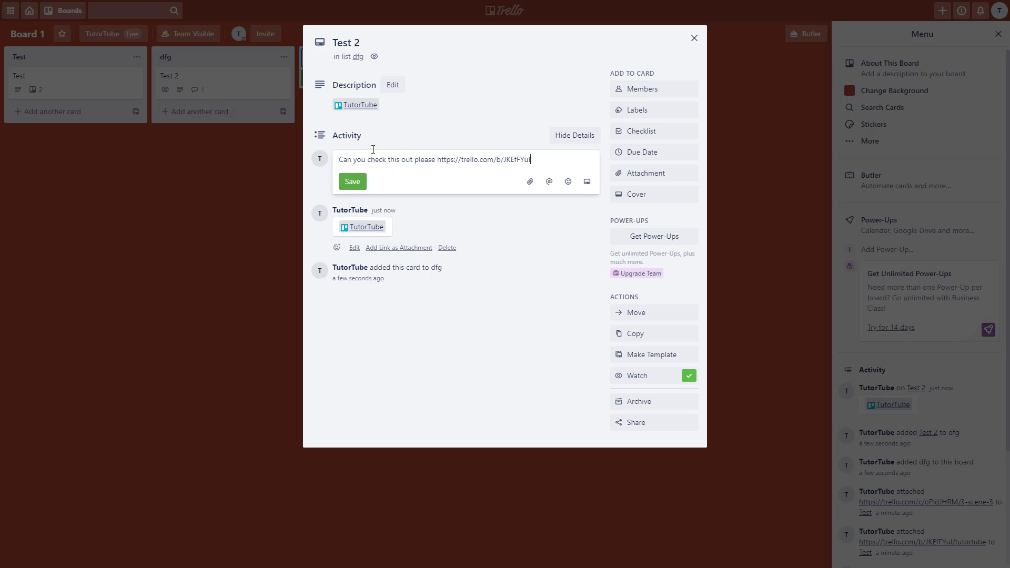
left_click(353, 182)
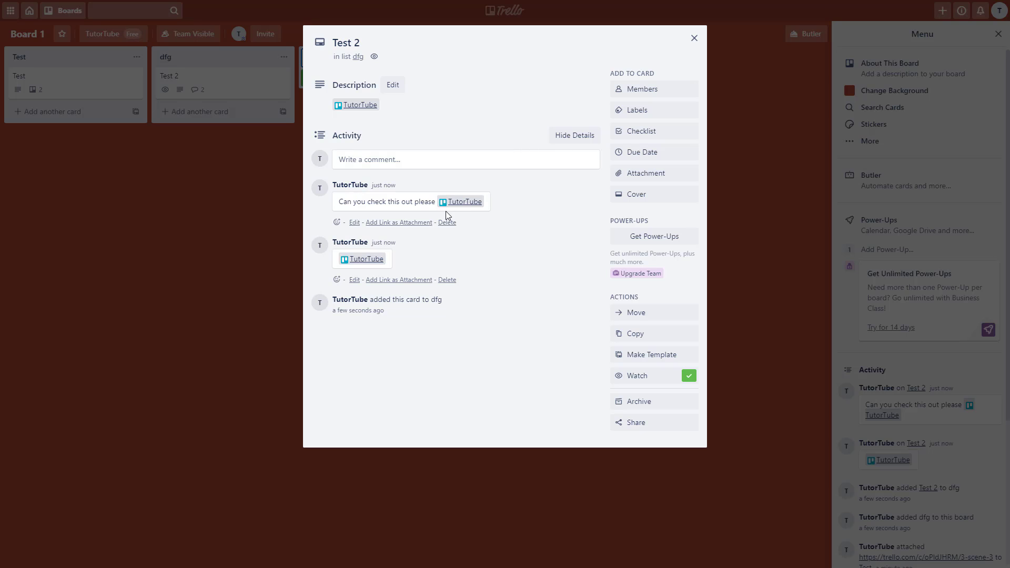
left_click(462, 203)
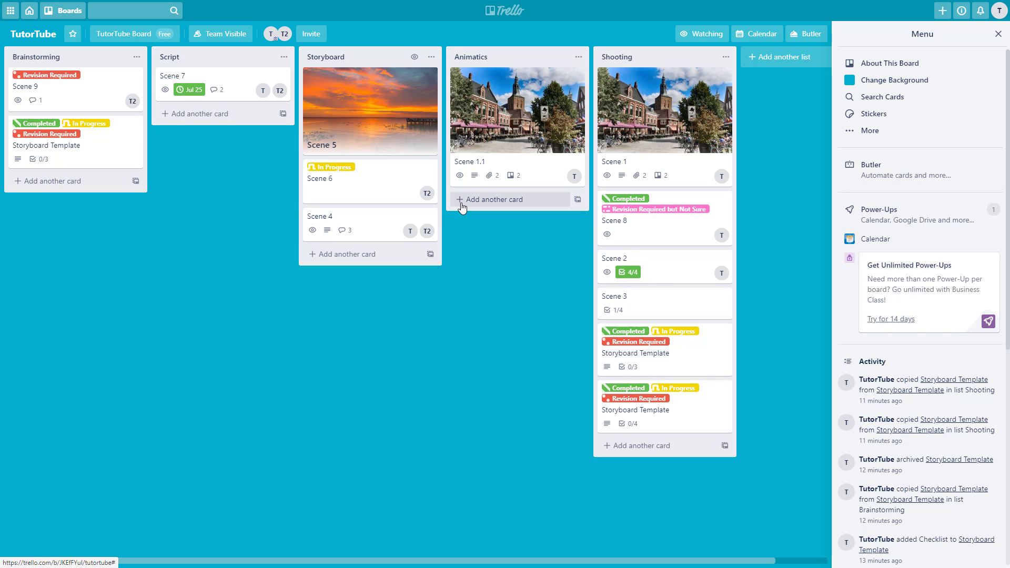
Close the TutorTube board's side menu to reveal all its lists.
left_click(998, 34)
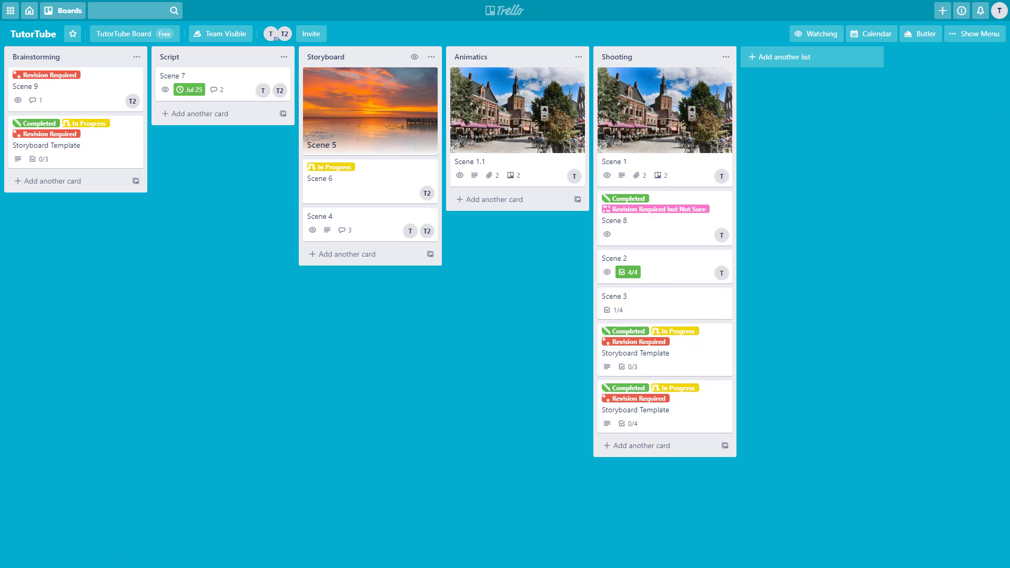